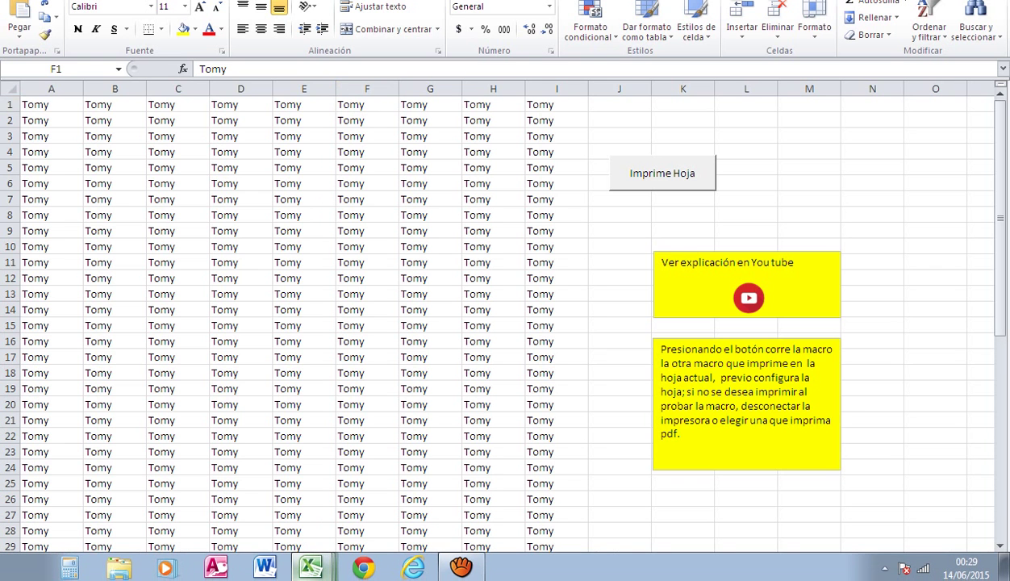
click(310, 567)
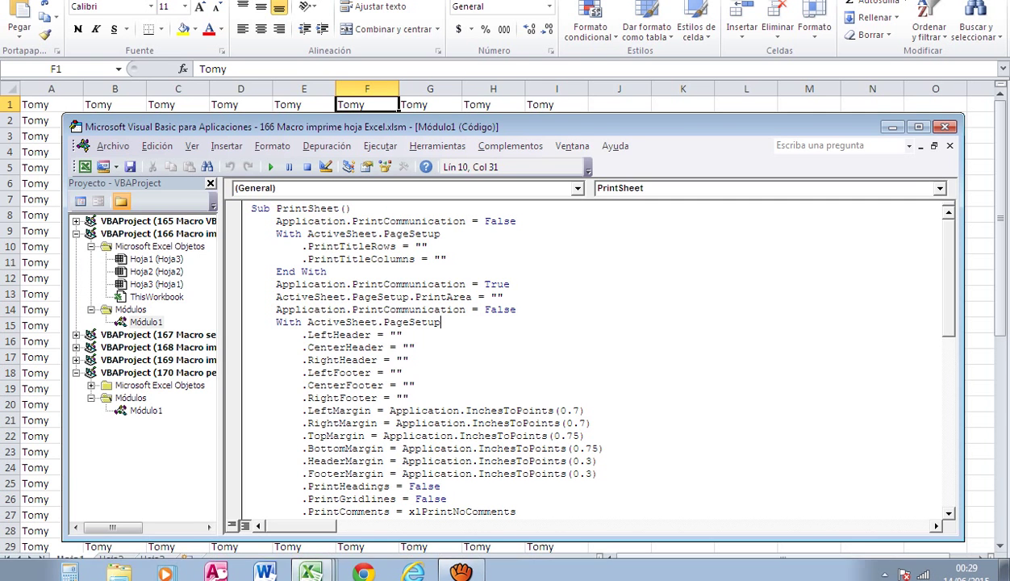
scroll(588, 354, down, 5)
scroll(589, 355, up, 5)
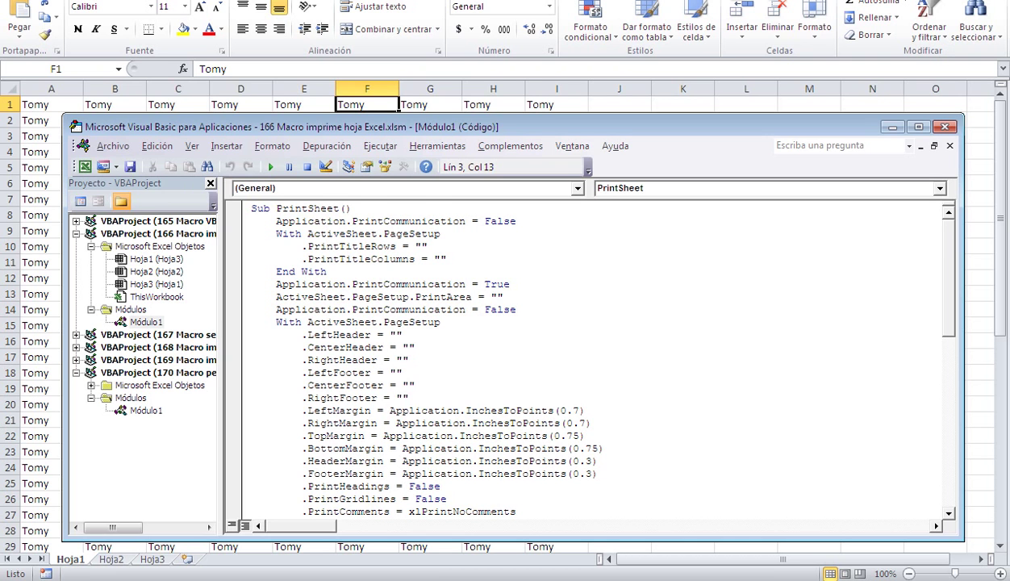
scroll(589, 355, down, 1)
scroll(589, 355, down, 2)
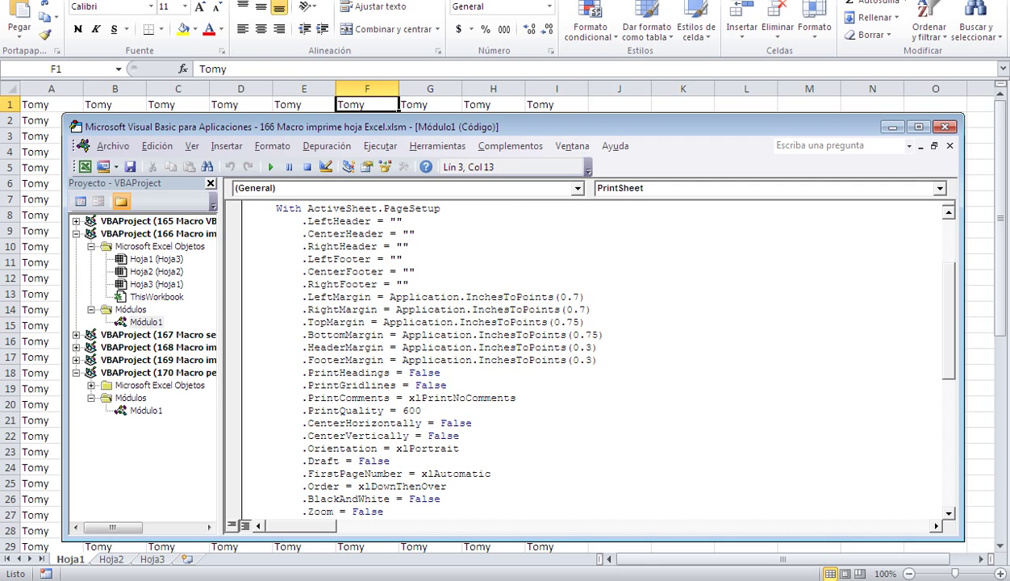
scroll(589, 355, down, 1)
scroll(589, 355, down, 2)
scroll(588, 355, down, 4)
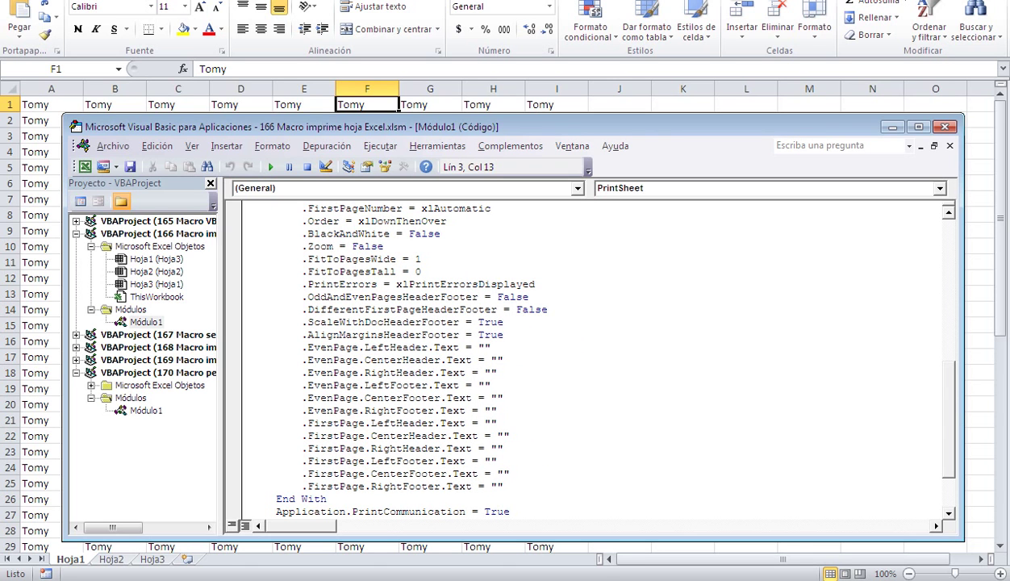
scroll(589, 355, down, 2)
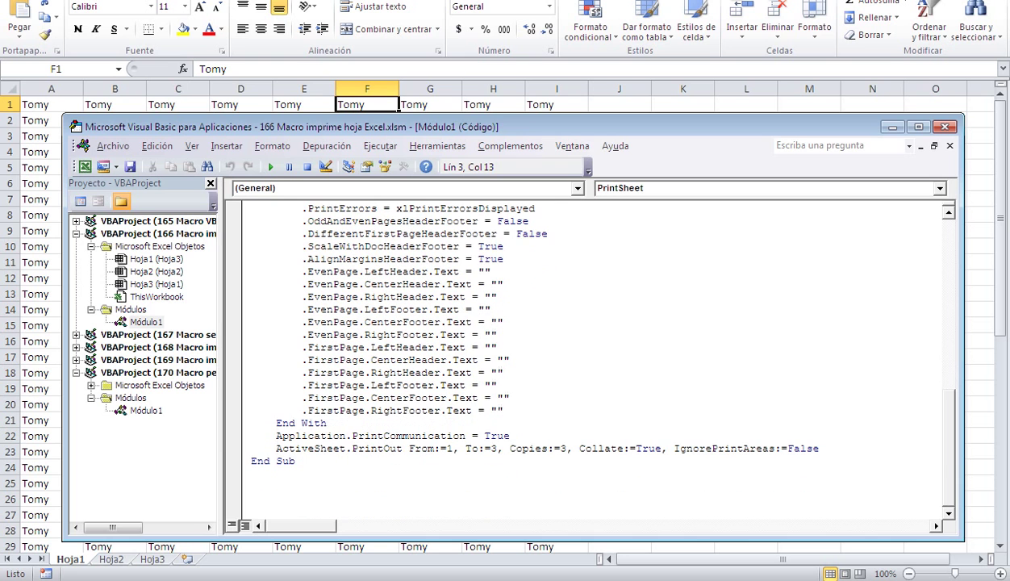
drag(288, 411, 326, 422)
Clear the code selection in the VBA editor and switch back to the Hoja1 worksheet.
click(326, 423)
key(shift+Home)
key(End)
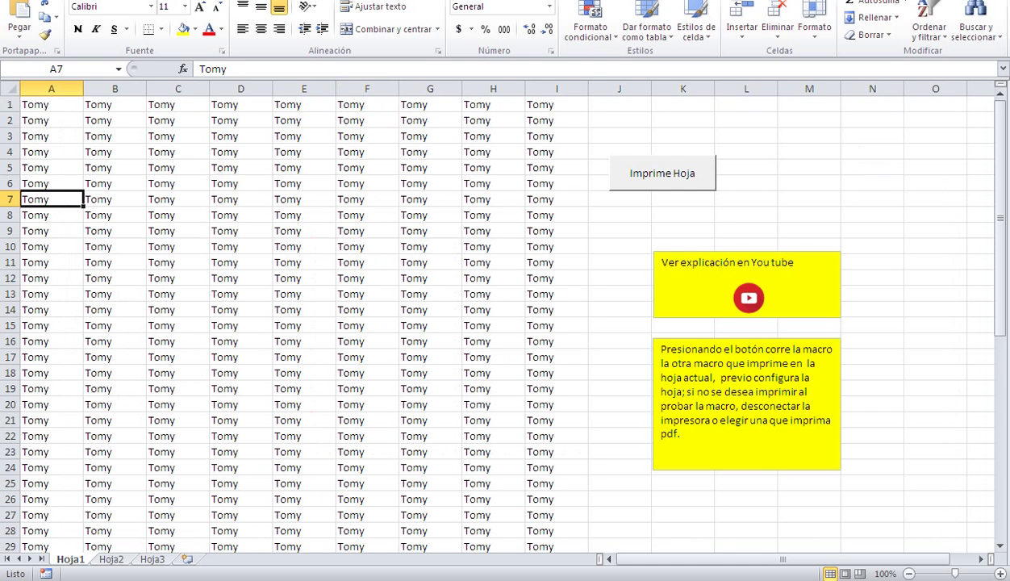
Preview the printout of Hoja1 across its 4 pages, then return to the macro code.
key(ctrl+p)
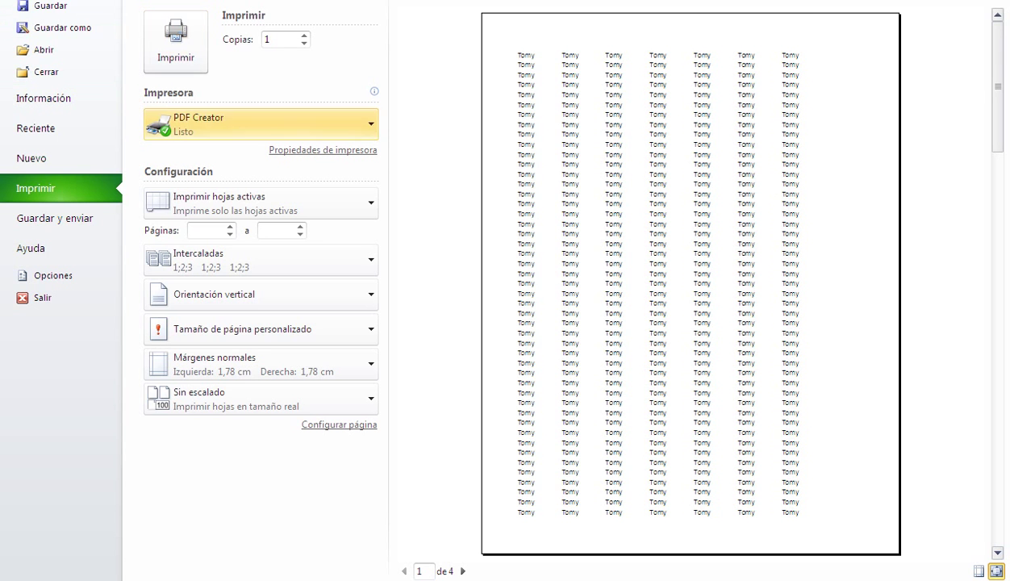
key(Escape)
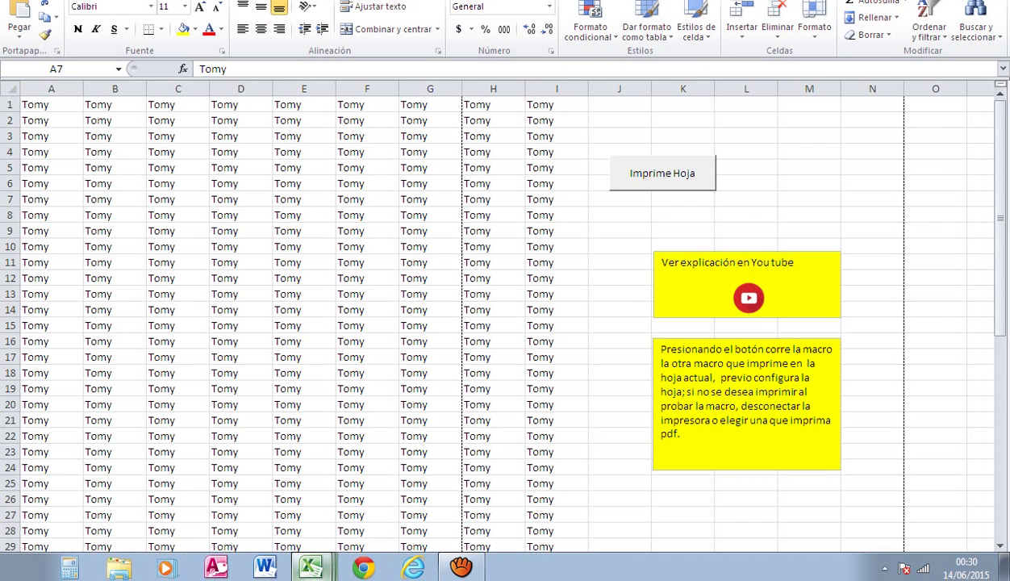
key(alt+F11)
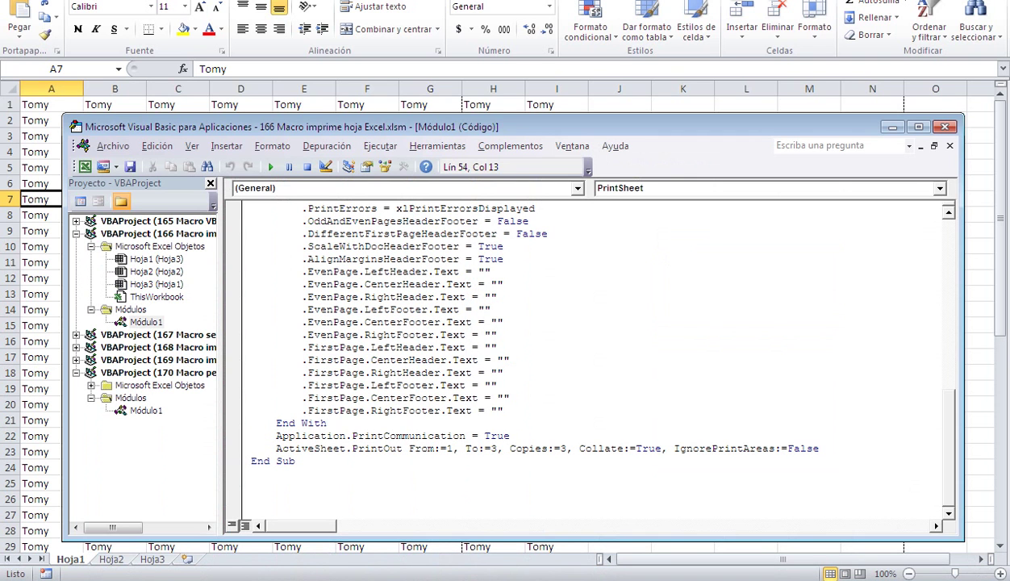
drag(274, 449, 295, 461)
click(251, 474)
drag(494, 447, 408, 448)
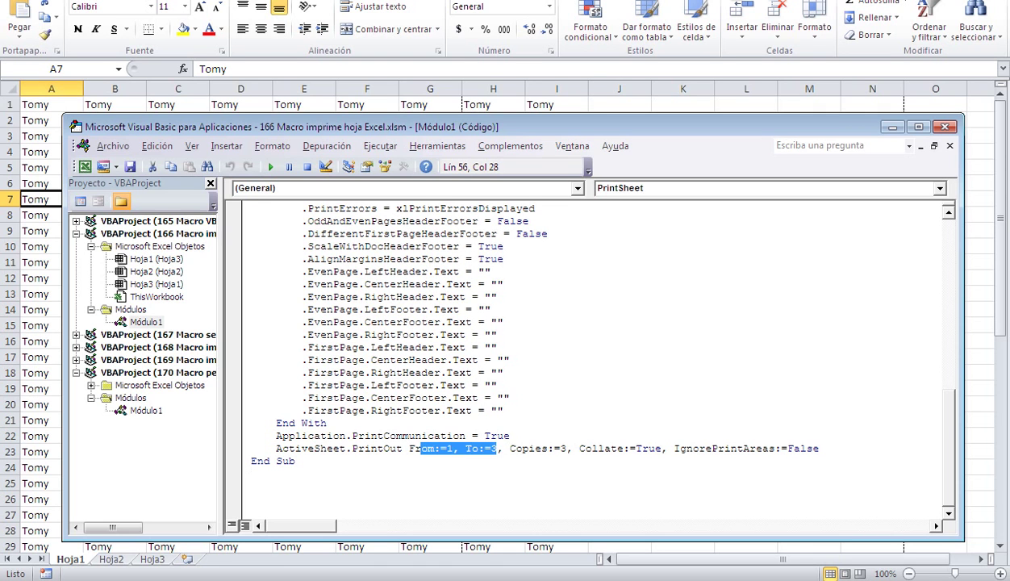
click(296, 460)
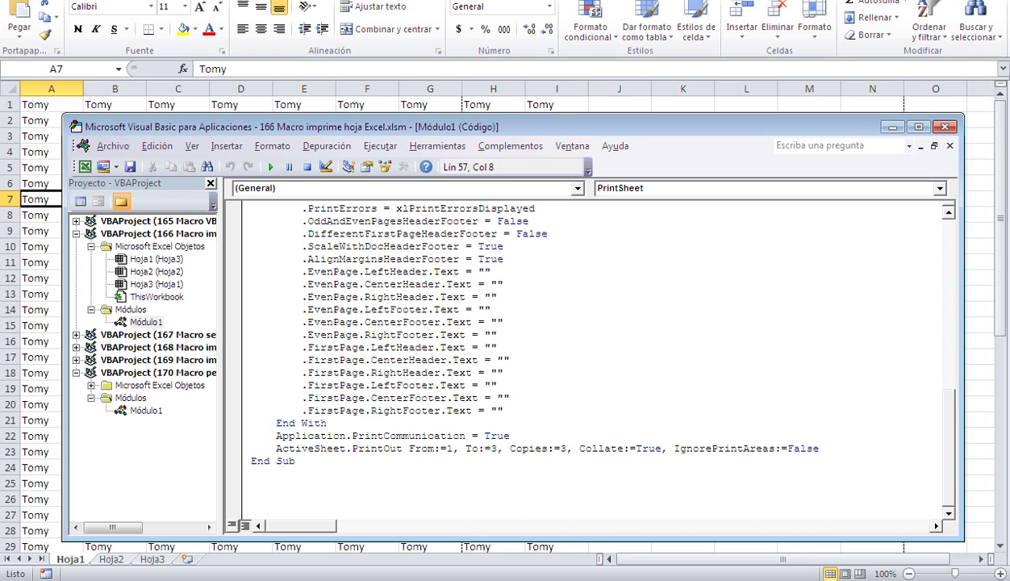
drag(567, 449, 516, 448)
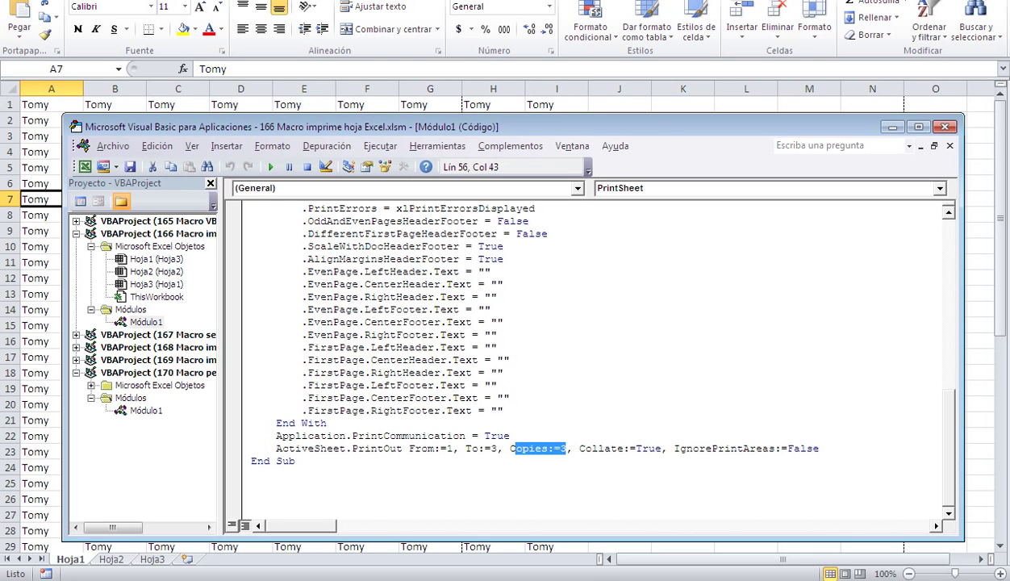
drag(660, 448, 578, 448)
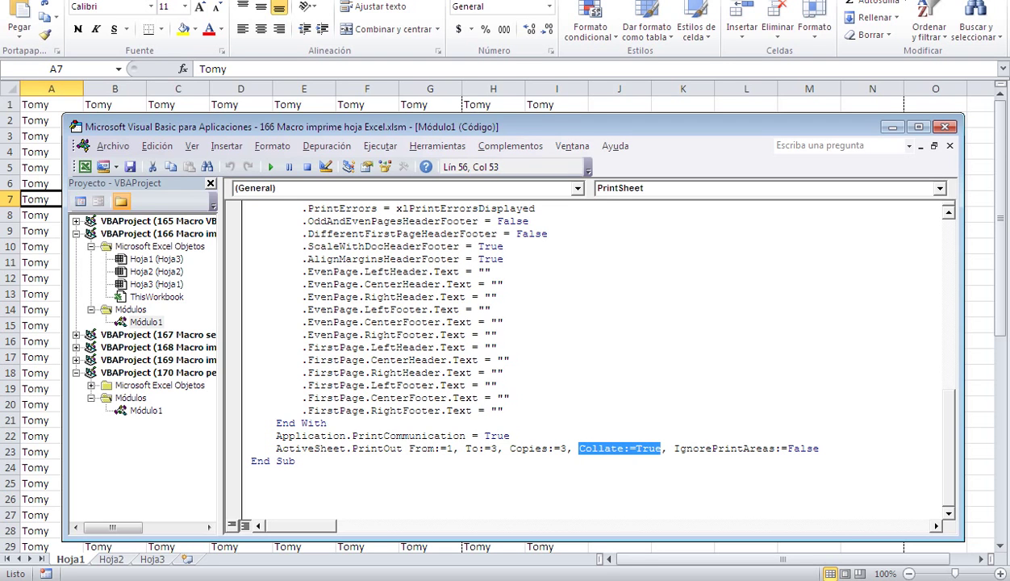
click(295, 460)
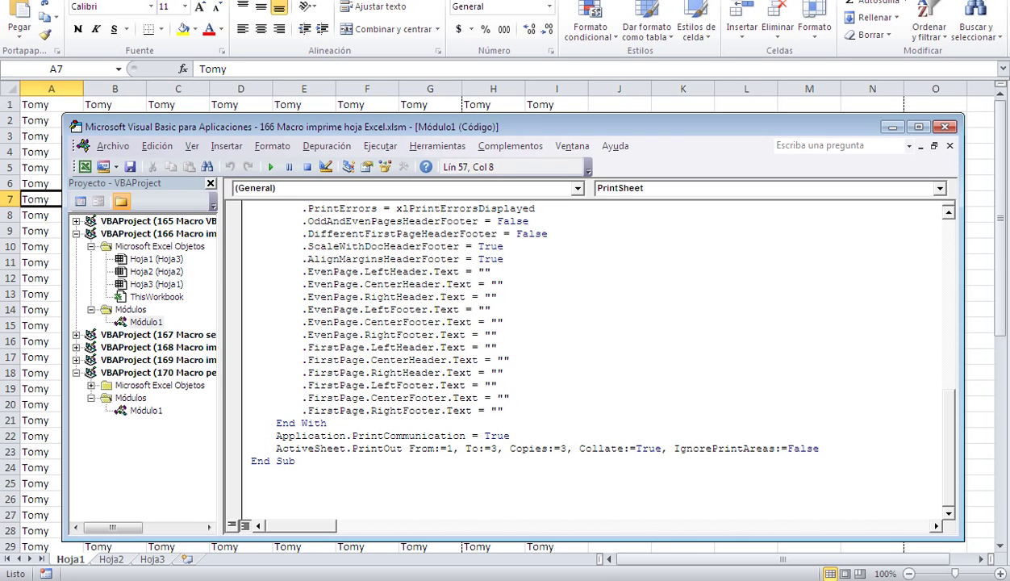
drag(818, 448, 666, 449)
click(252, 473)
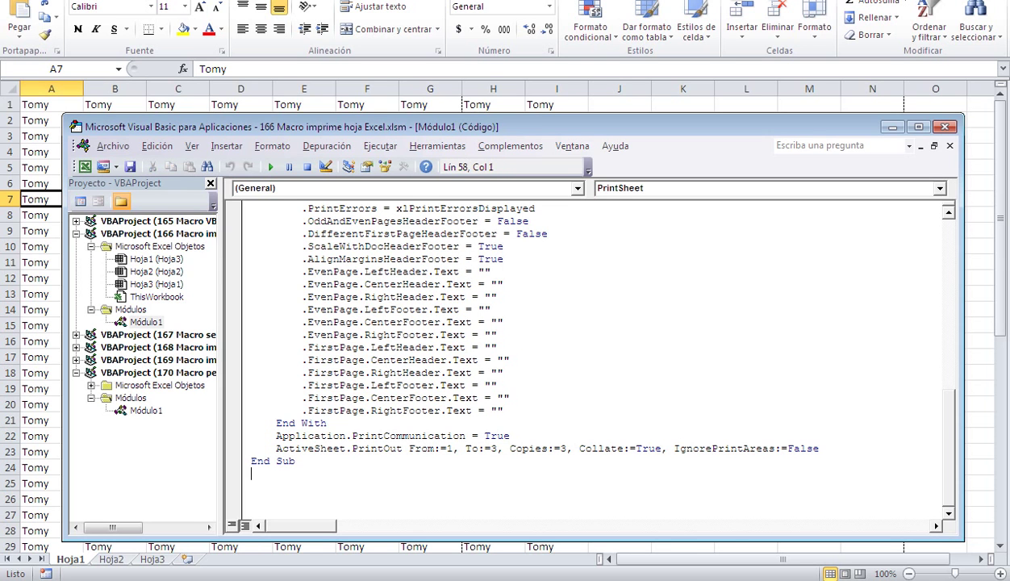